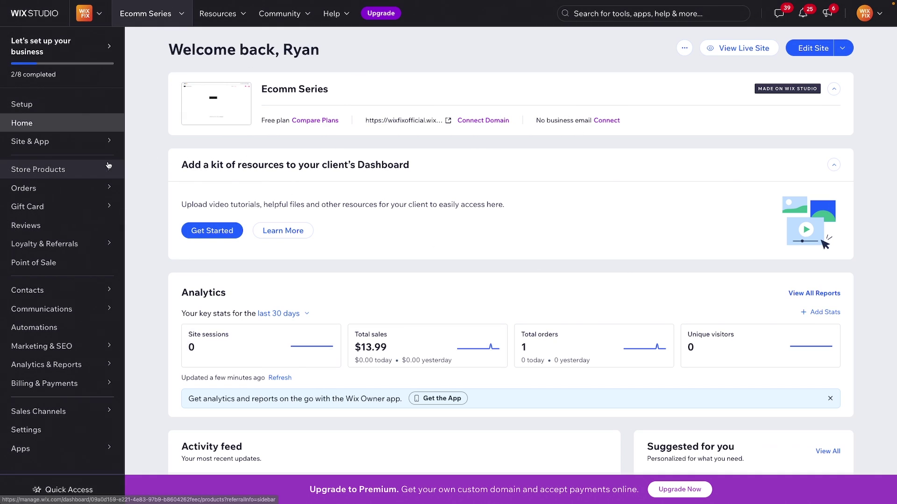
Step: Reveal the Gift Card sidebar item's Overview and Sales options on the dashboard Home
{"action": "mouse_move", "coordinate": [42, 207]}
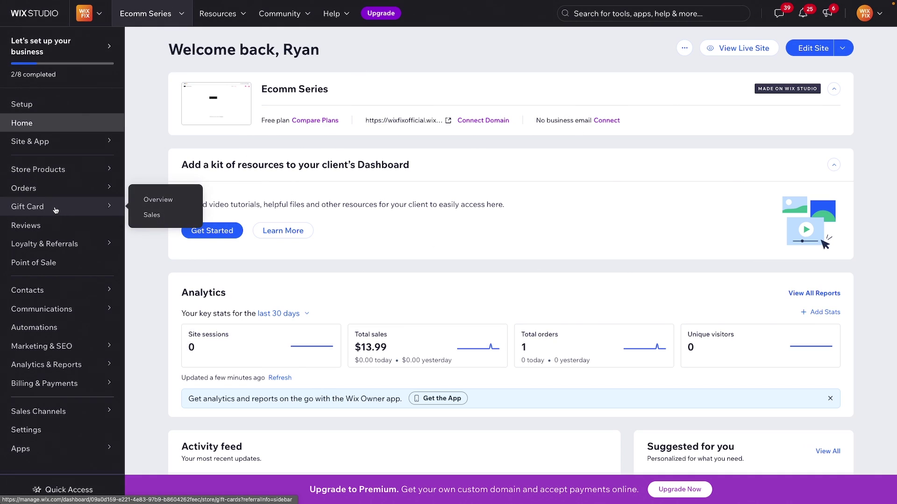
Step: Add an eGift Card to the site and review its $25–$200 amounts on the Overview
{"action": "left_click", "coordinate": [55, 210]}
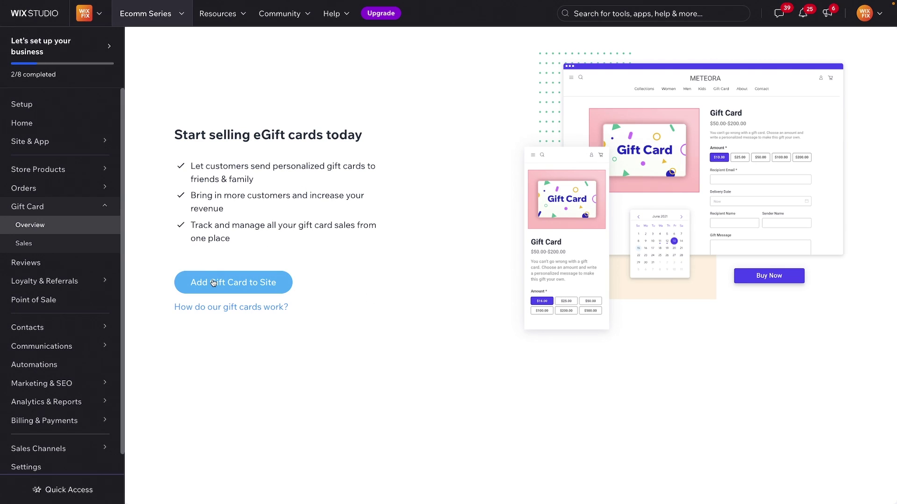
{"action": "left_click", "coordinate": [253, 286]}
{"action": "left_click_drag", "start_coordinate": [171, 55], "coordinate": [378, 55]}
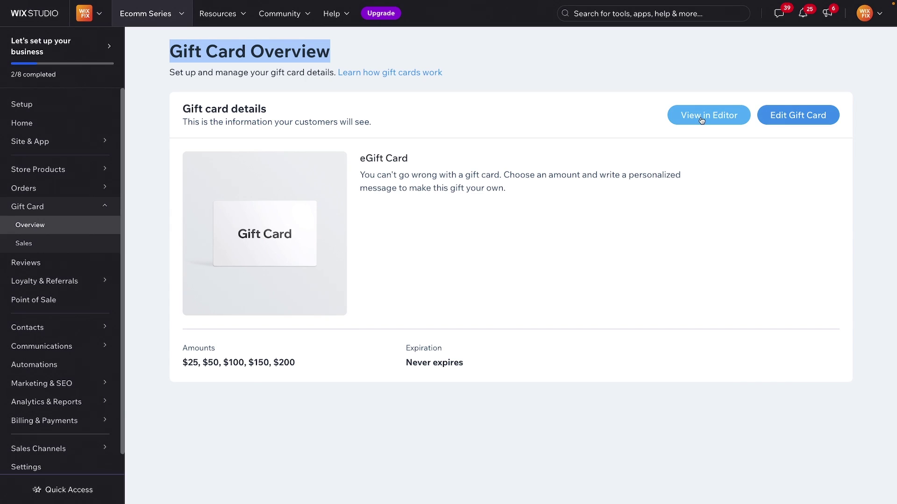
{"action": "left_click", "coordinate": [190, 349]}
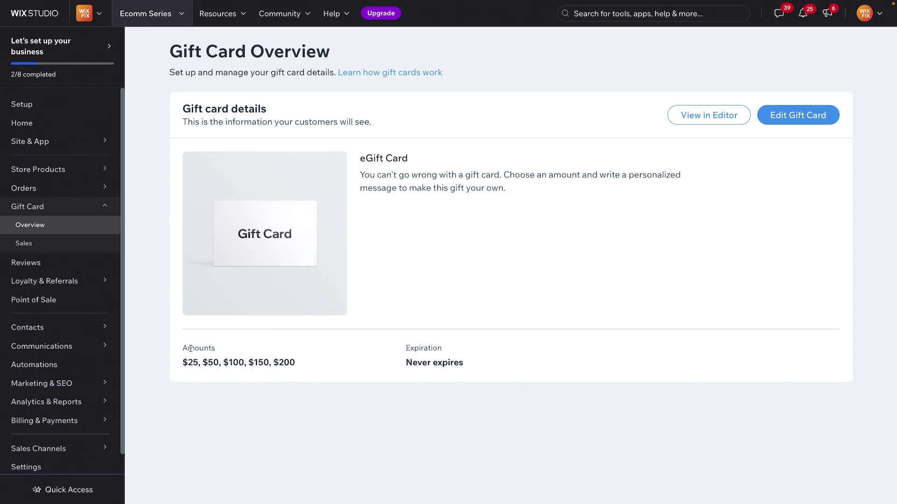
{"action": "left_click_drag", "start_coordinate": [191, 348], "coordinate": [275, 351]}
{"action": "left_click", "coordinate": [583, 311]}
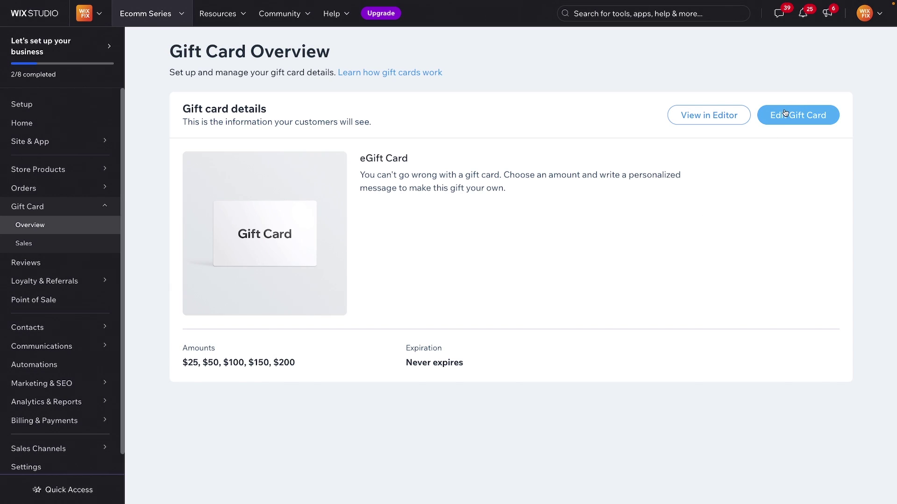
Step: Open the eGift Card for editing and look over its name and description
{"action": "left_click", "coordinate": [799, 117]}
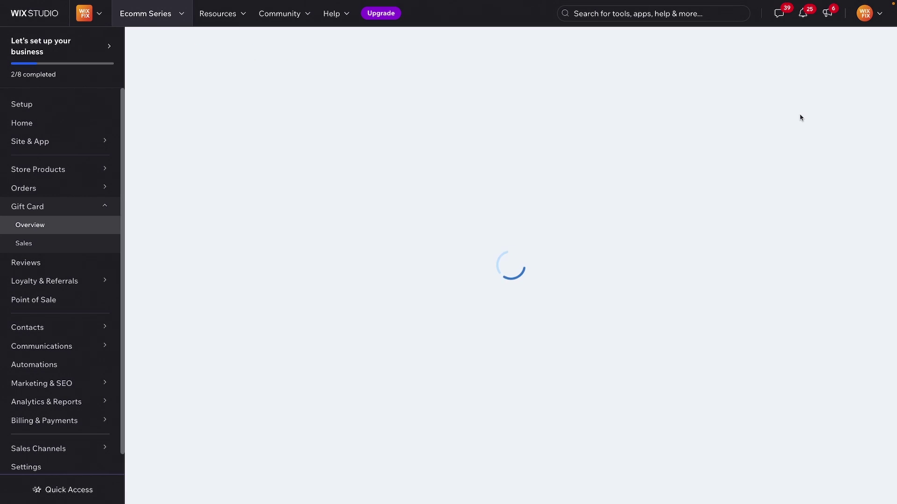
{"action": "triple_click", "coordinate": [260, 179]}
{"action": "left_click", "coordinate": [257, 221]}
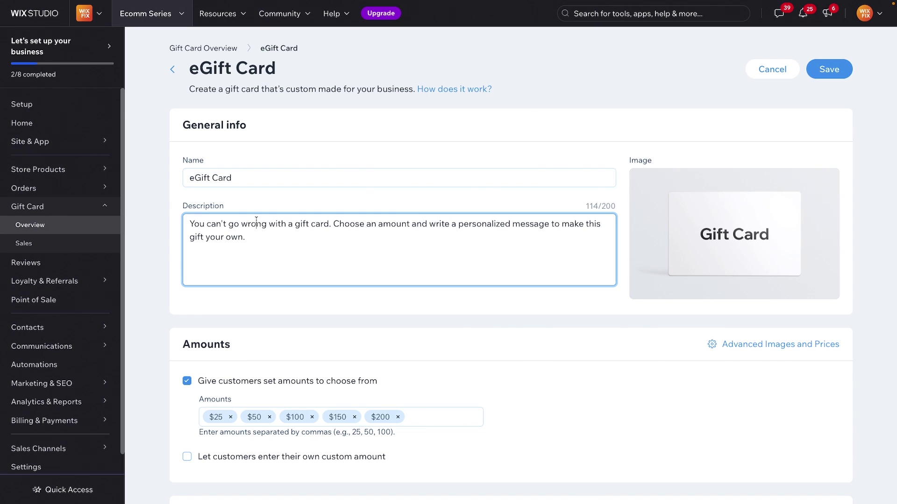
{"action": "scroll", "coordinate": [309, 290], "scroll_direction": "down", "scroll_amount": 4}
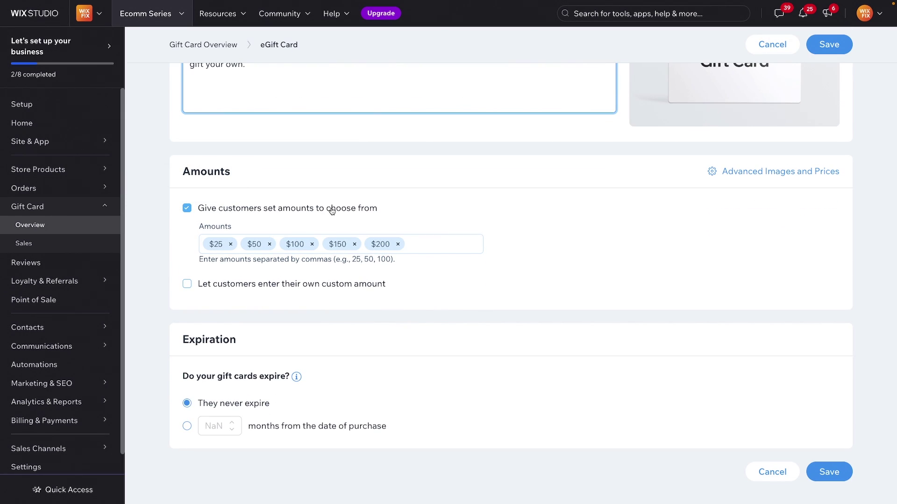
Step: Allow customer-entered custom amounts with a 25 minimum, leaving the maximum empty
{"action": "left_click", "coordinate": [216, 287]}
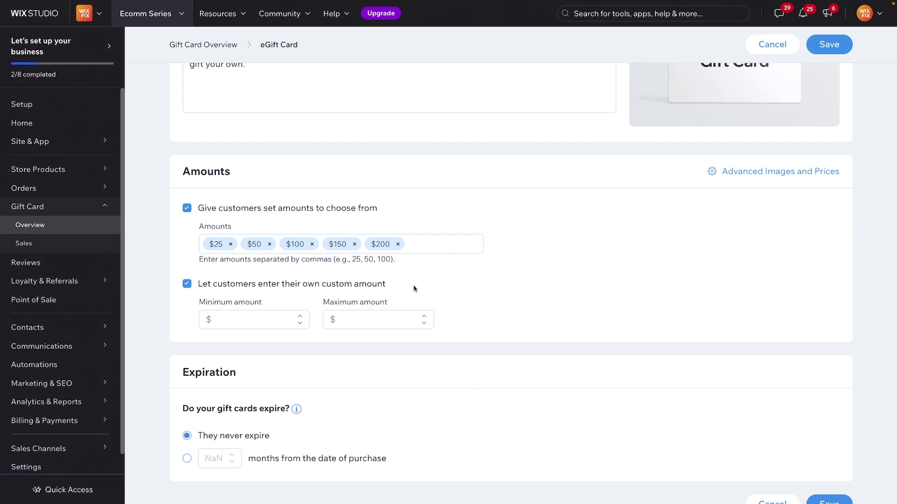
{"action": "left_click", "coordinate": [266, 322]}
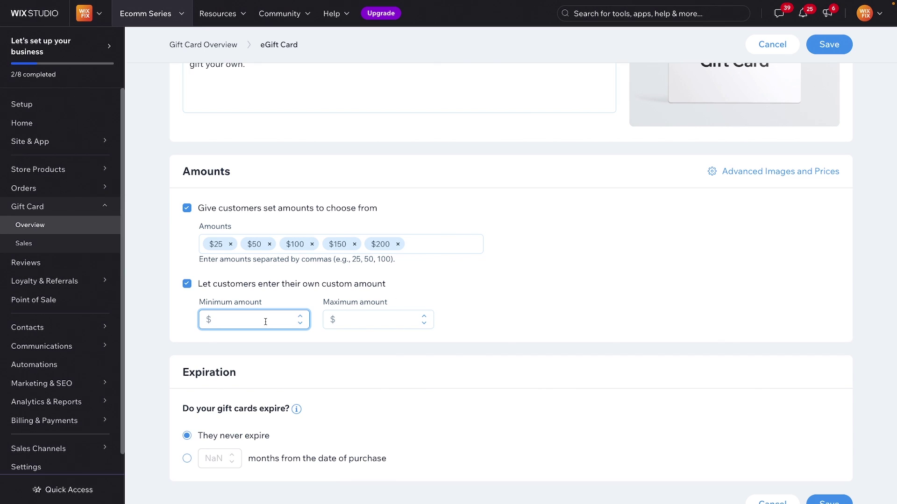
{"action": "type", "text": "25"}
{"action": "left_click", "coordinate": [384, 321]}
{"action": "type", "text": "500"}
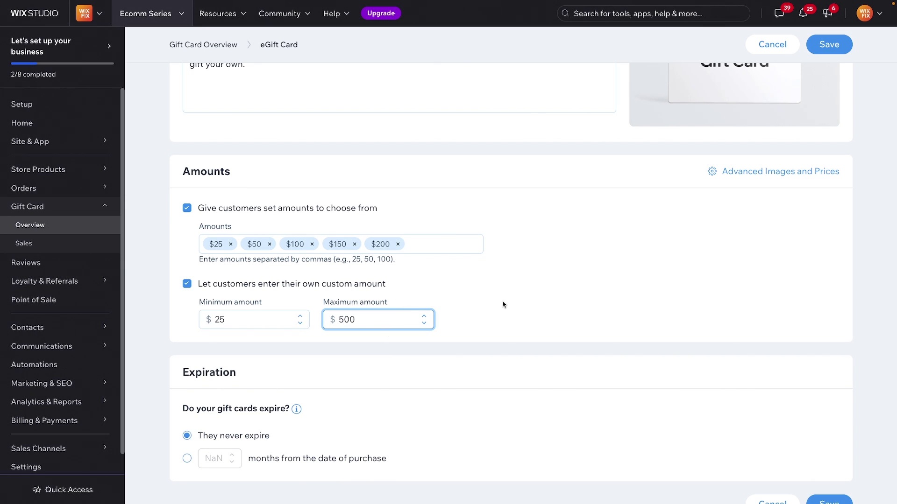
{"action": "scroll", "coordinate": [444, 299], "scroll_direction": "down", "scroll_amount": 1}
{"action": "double_click", "coordinate": [378, 286]}
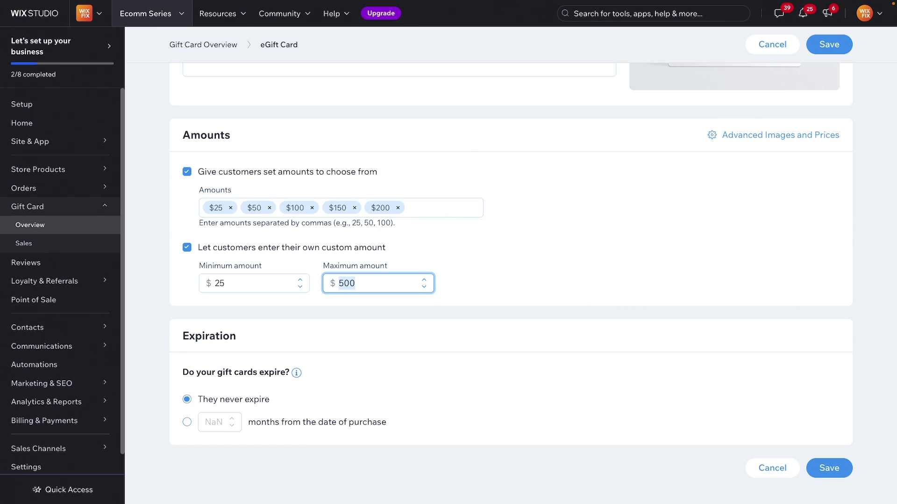
{"action": "key", "text": "BackSpace"}
{"action": "left_click", "coordinate": [516, 276]}
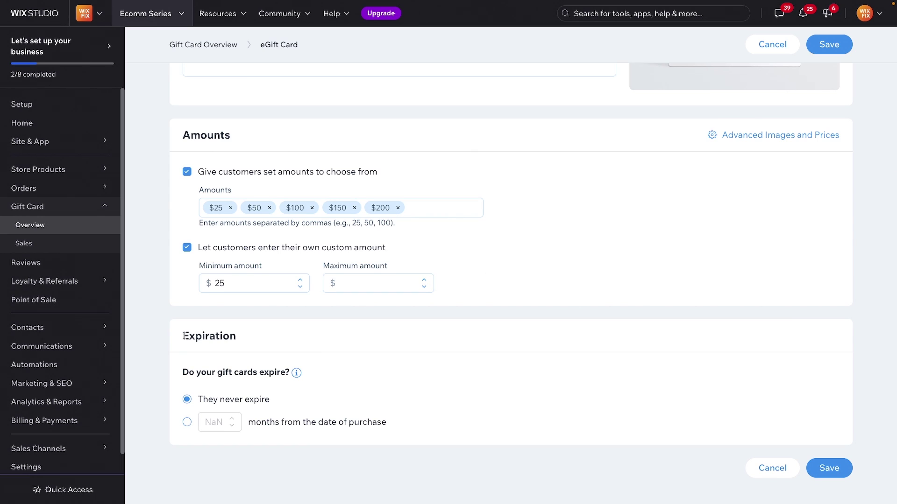
{"action": "left_click_drag", "start_coordinate": [182, 333], "coordinate": [268, 339]}
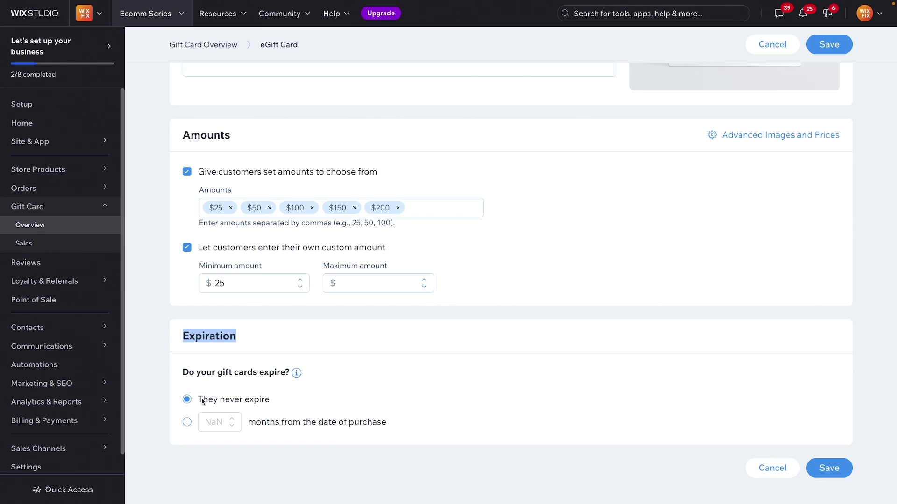
{"action": "left_click", "coordinate": [187, 423]}
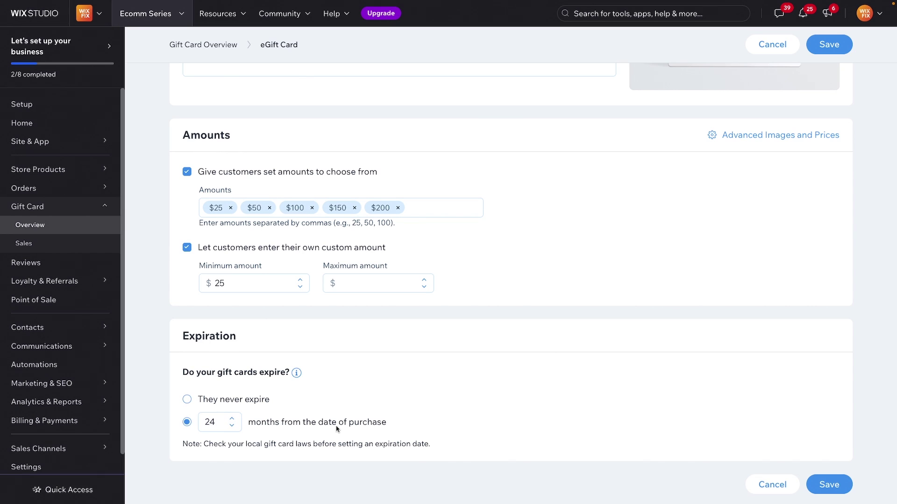
{"action": "double_click", "coordinate": [206, 423]}
{"action": "type", "text": "1"}
{"action": "scroll", "coordinate": [320, 416], "scroll_direction": "down", "scroll_amount": 1}
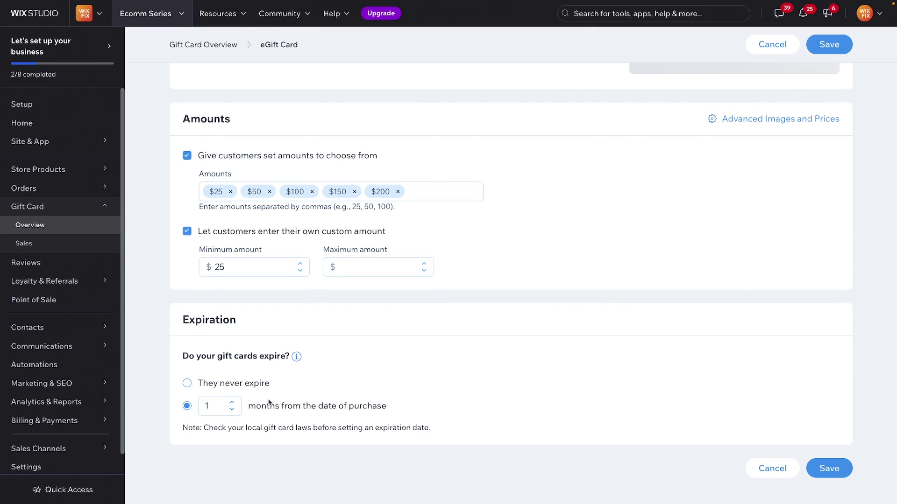
{"action": "scroll", "coordinate": [243, 262], "scroll_direction": "up", "scroll_amount": 1}
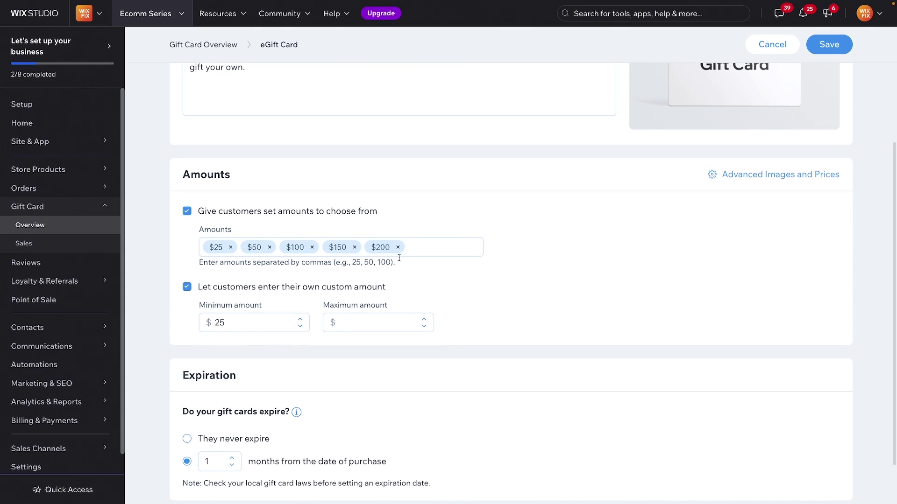
{"action": "scroll", "coordinate": [399, 258], "scroll_direction": "down", "scroll_amount": 1}
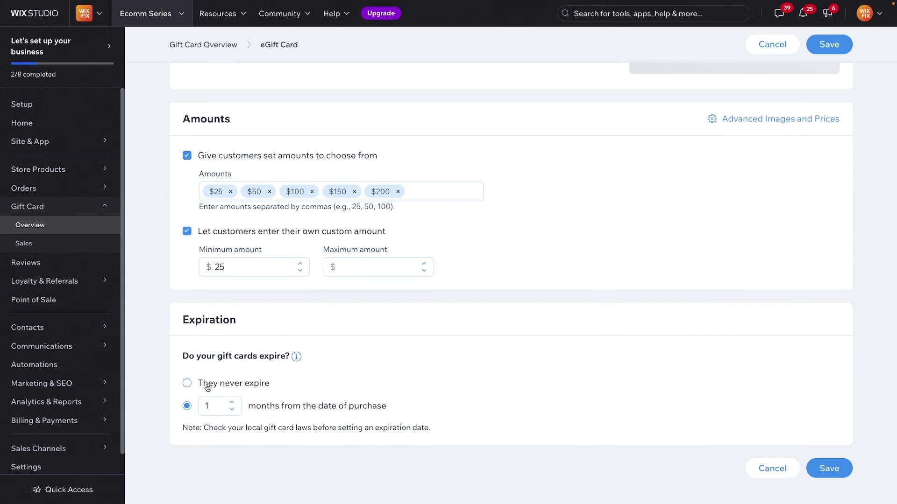
{"action": "left_click", "coordinate": [208, 388]}
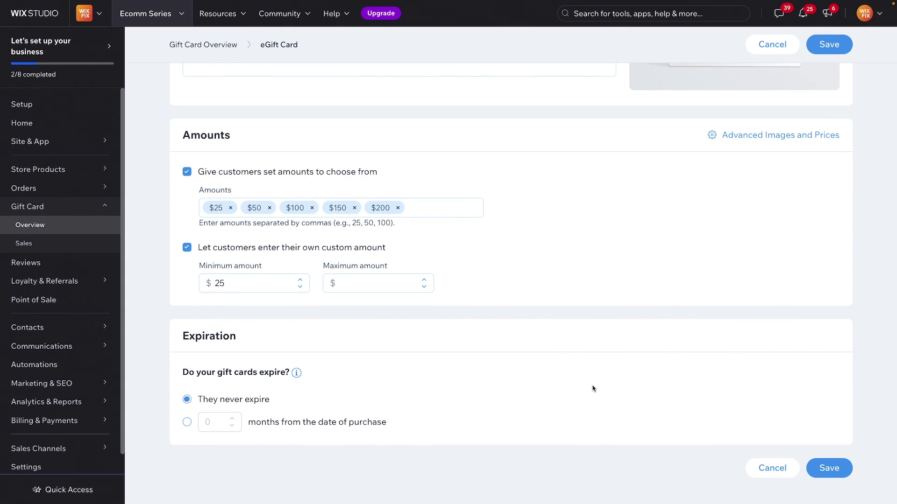
{"action": "scroll", "coordinate": [593, 386], "scroll_direction": "up", "scroll_amount": 4}
{"action": "scroll", "coordinate": [593, 387], "scroll_direction": "down", "scroll_amount": 3}
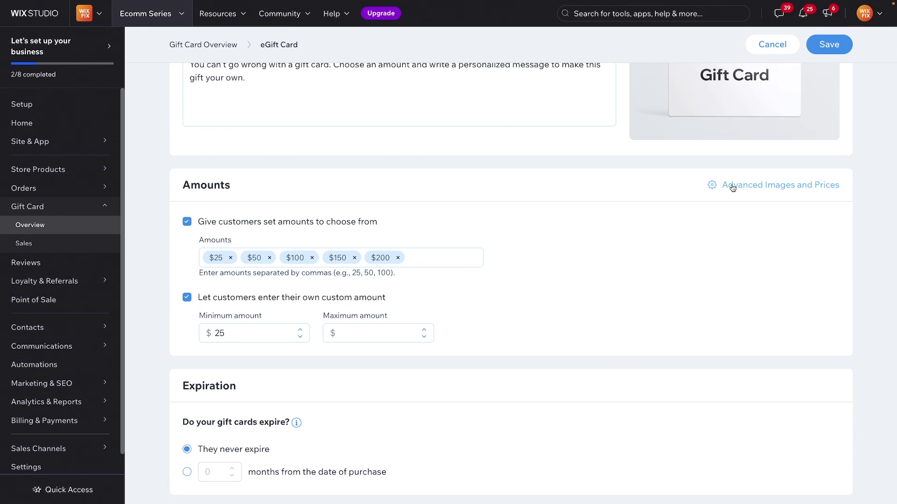
{"action": "left_click", "coordinate": [784, 186]}
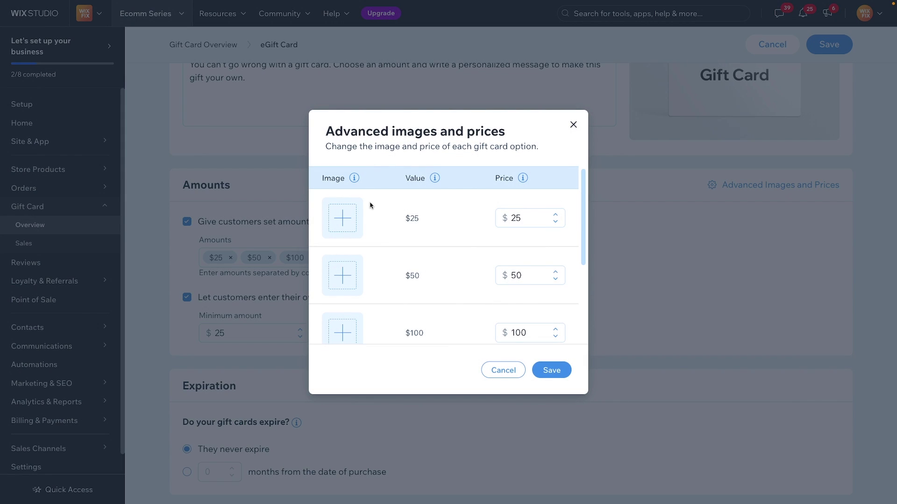
{"action": "scroll", "coordinate": [341, 229], "scroll_direction": "down", "scroll_amount": 2}
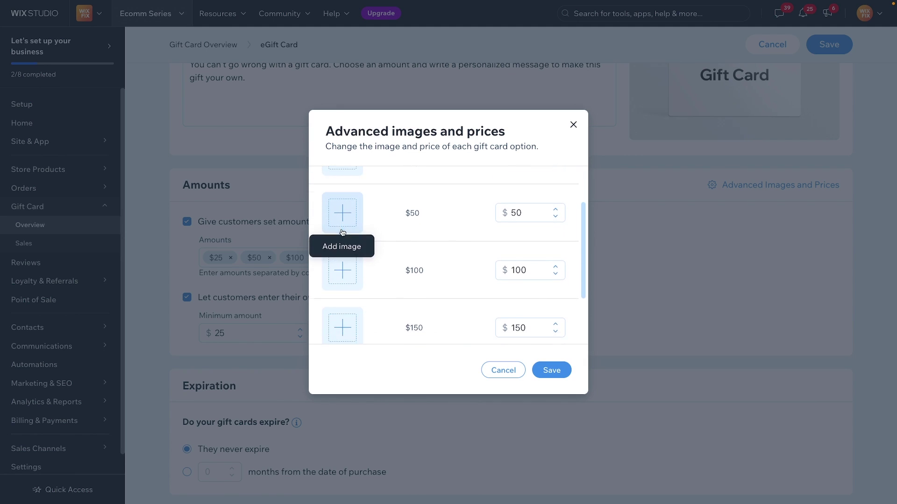
{"action": "scroll", "coordinate": [343, 234], "scroll_direction": "down", "scroll_amount": 1}
{"action": "scroll", "coordinate": [343, 276], "scroll_direction": "down", "scroll_amount": 1}
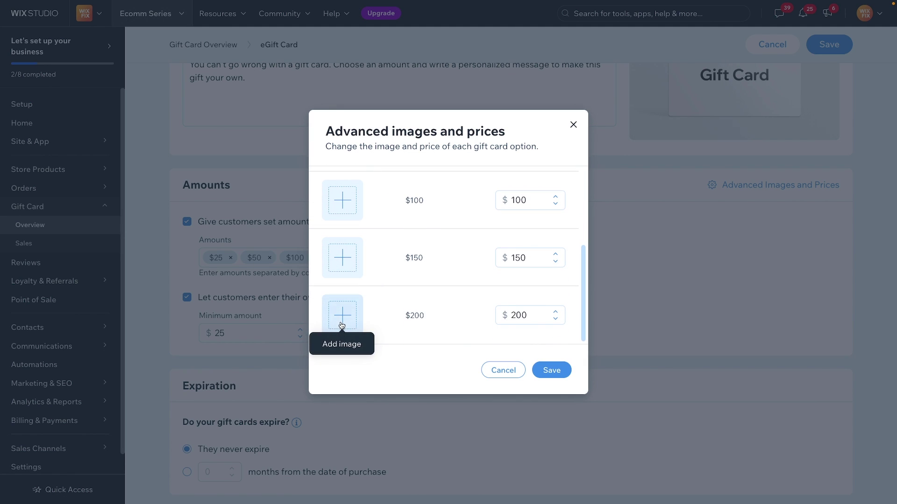
{"action": "scroll", "coordinate": [342, 325], "scroll_direction": "up", "scroll_amount": 4}
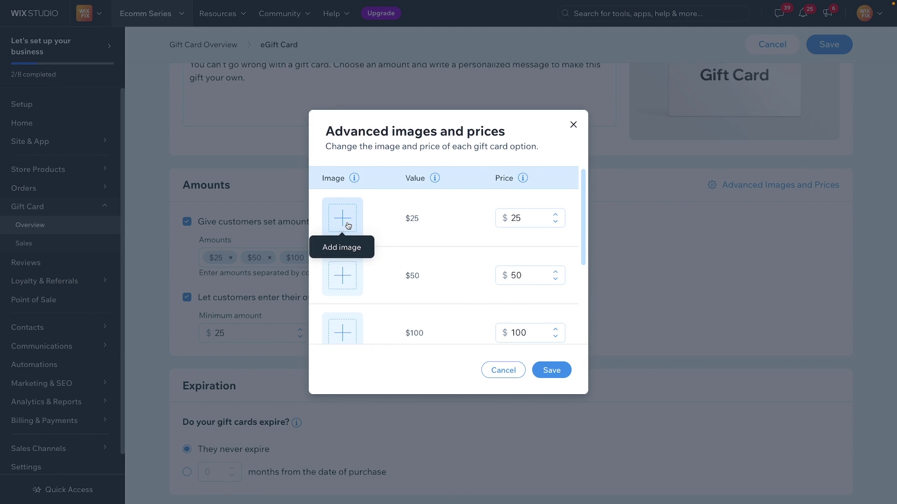
{"action": "scroll", "coordinate": [349, 225], "scroll_direction": "down", "scroll_amount": 2}
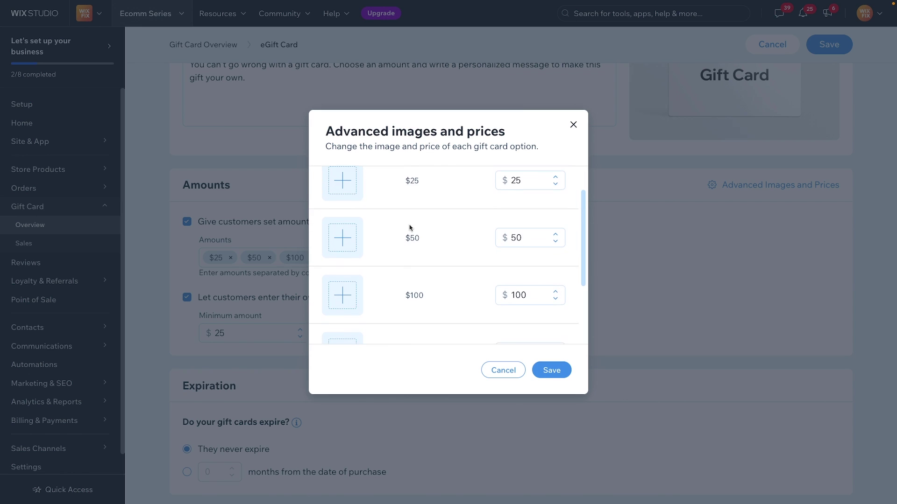
{"action": "scroll", "coordinate": [344, 231], "scroll_direction": "down", "scroll_amount": 1}
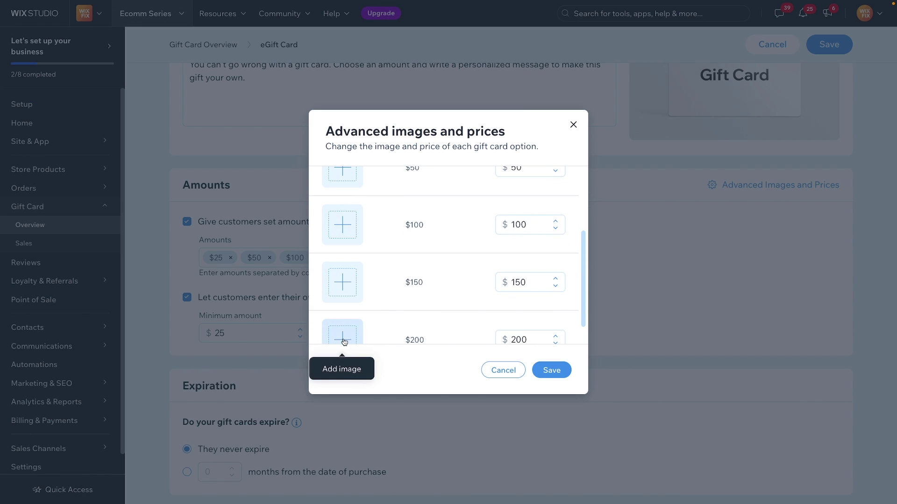
{"action": "scroll", "coordinate": [344, 341], "scroll_direction": "down", "scroll_amount": 1}
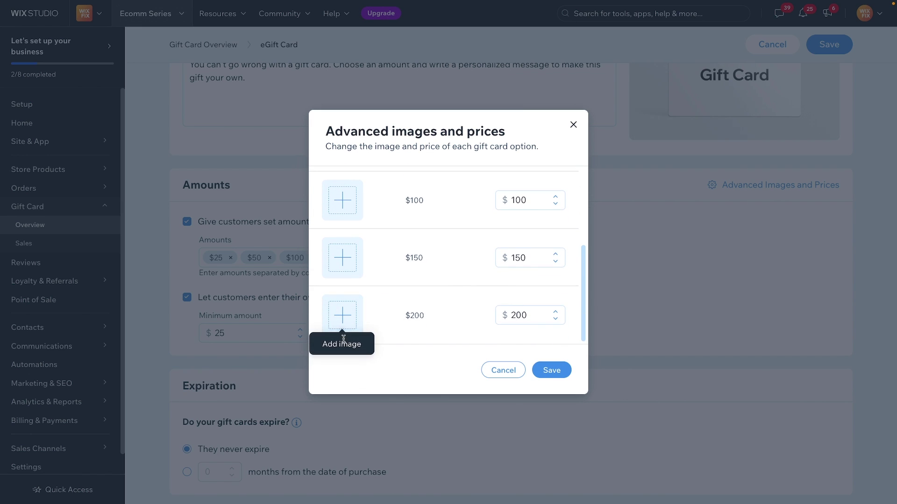
Step: Close the image options without changes and save the eGift Card edits
{"action": "left_click", "coordinate": [551, 371]}
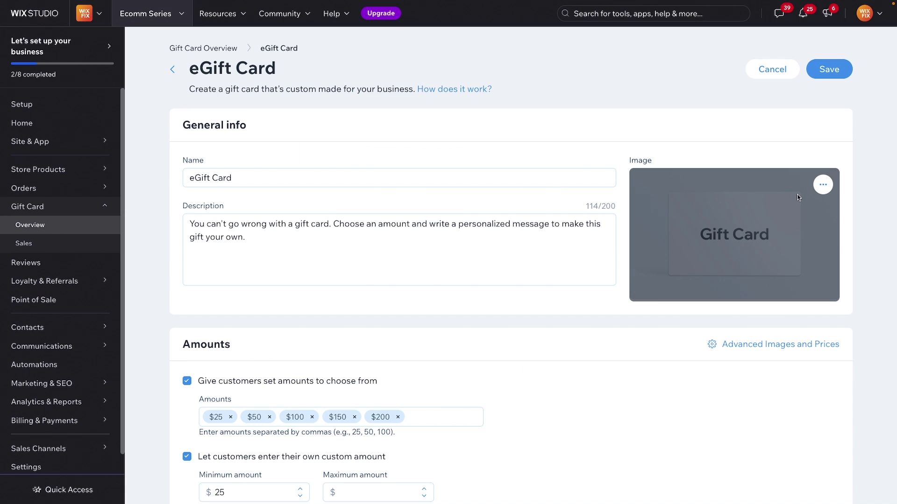
{"action": "left_click", "coordinate": [824, 187]}
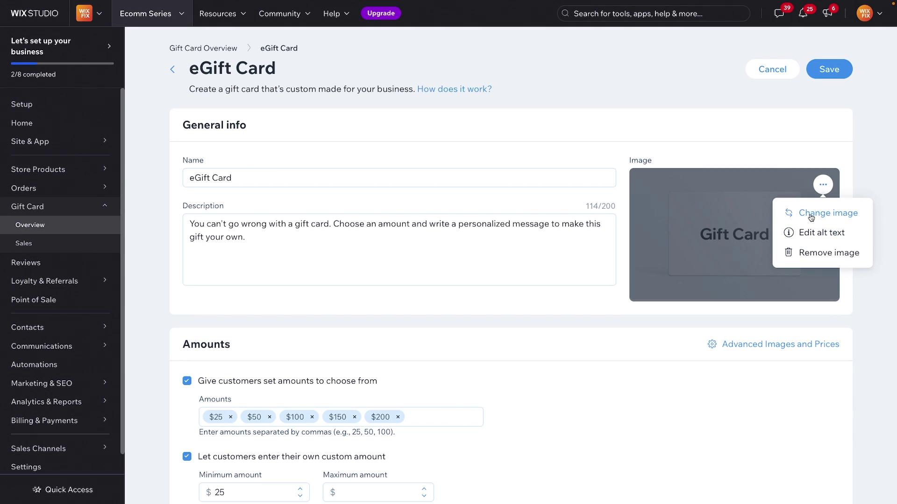
{"action": "left_click", "coordinate": [620, 206]}
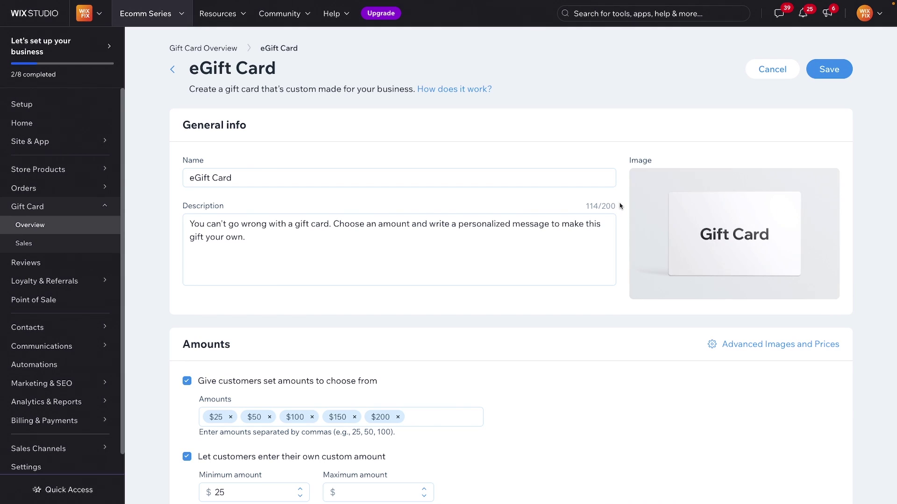
{"action": "left_click", "coordinate": [825, 70]}
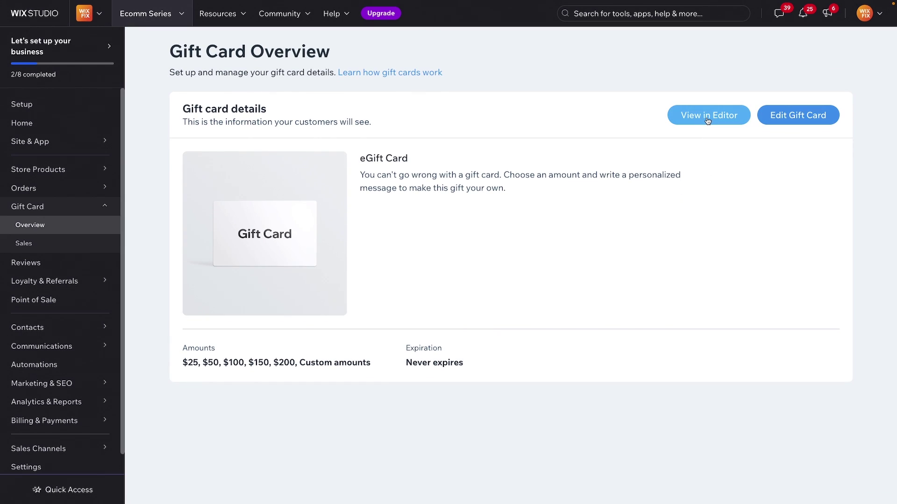
Step: Open the site in the editor and switch to the Gift Card page
{"action": "left_click", "coordinate": [708, 117]}
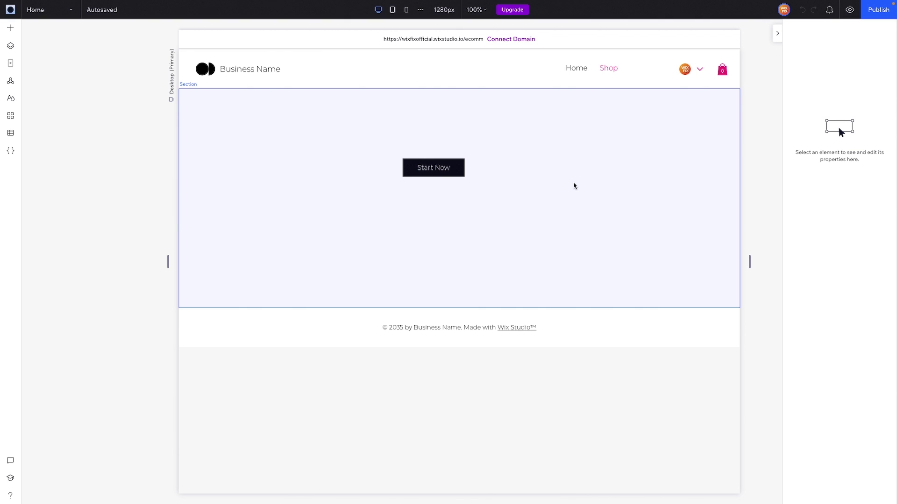
{"action": "left_click", "coordinate": [12, 65]}
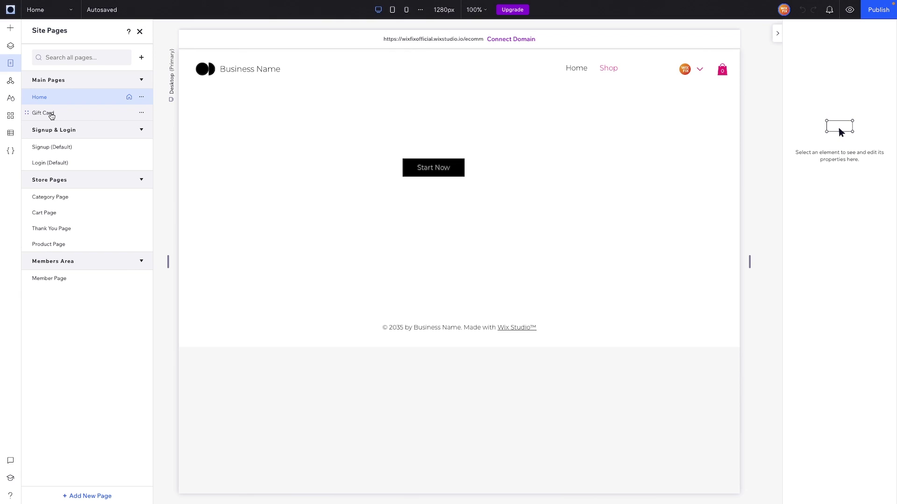
{"action": "left_click", "coordinate": [51, 115]}
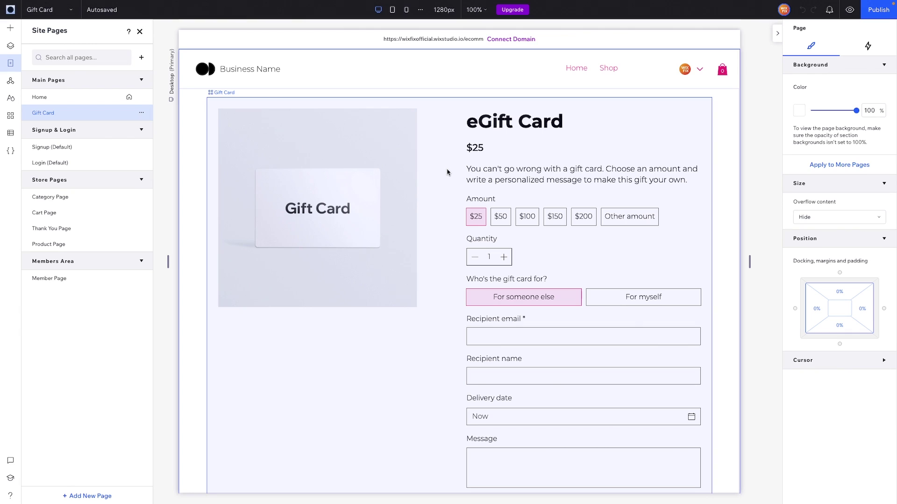
{"action": "scroll", "coordinate": [546, 172], "scroll_direction": "down", "scroll_amount": 1}
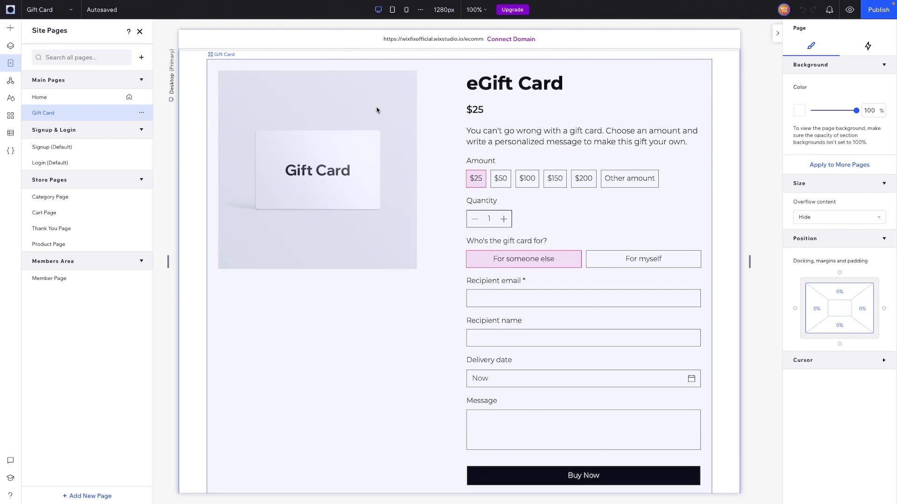
Step: Select the eGift Card widget and scroll through its amount and recipient fields
{"action": "left_click", "coordinate": [500, 182]}
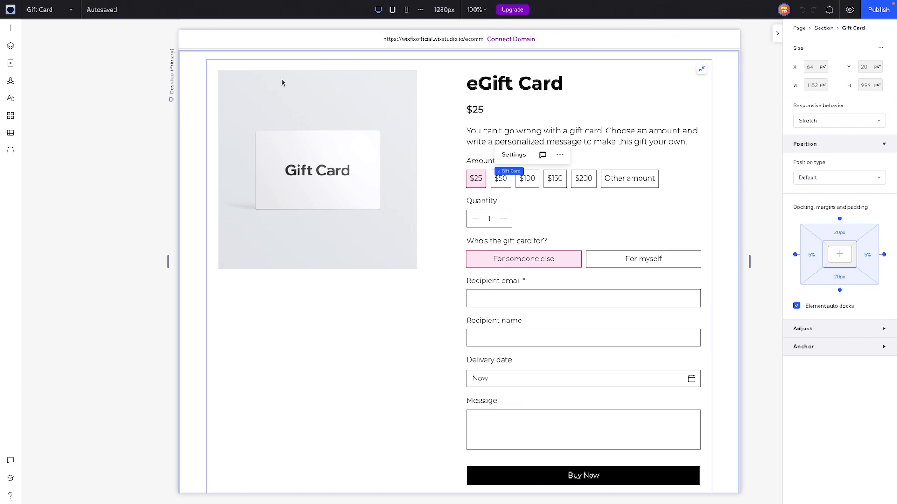
{"action": "scroll", "coordinate": [491, 219], "scroll_direction": "down", "scroll_amount": 1}
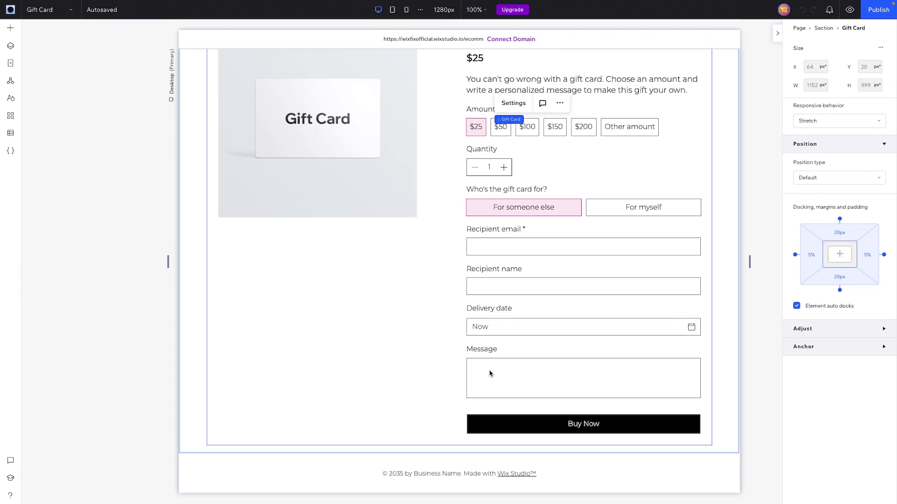
{"action": "scroll", "coordinate": [522, 248], "scroll_direction": "up", "scroll_amount": 2}
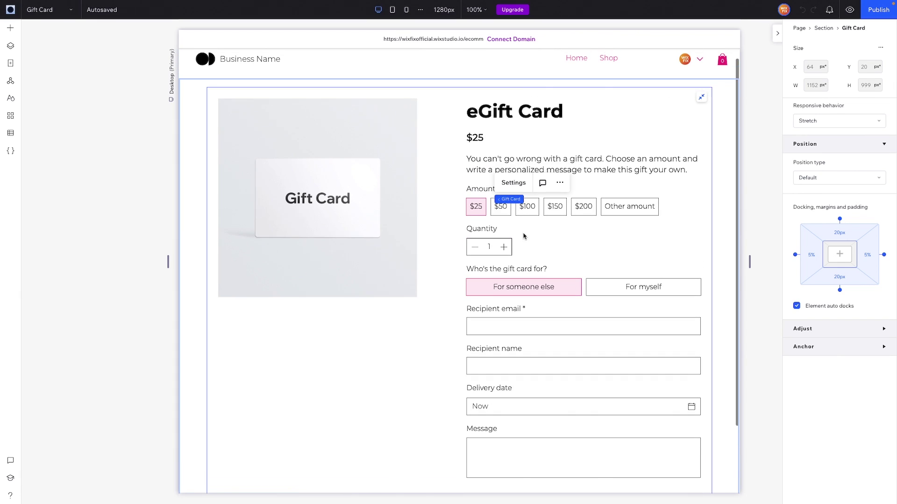
Step: In the widget's Settings, try Someone else, then set Recipient Options back to Both
{"action": "left_click", "coordinate": [513, 185]}
{"action": "left_click", "coordinate": [55, 101]}
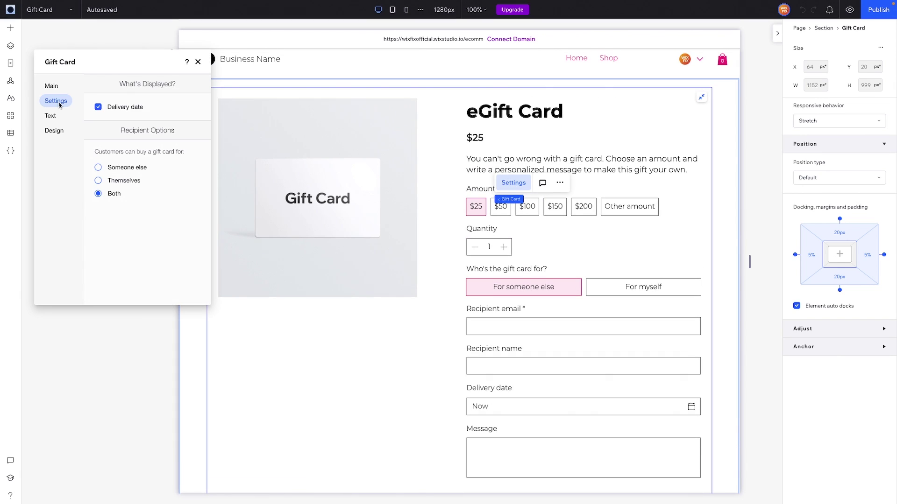
{"action": "left_click", "coordinate": [115, 171]}
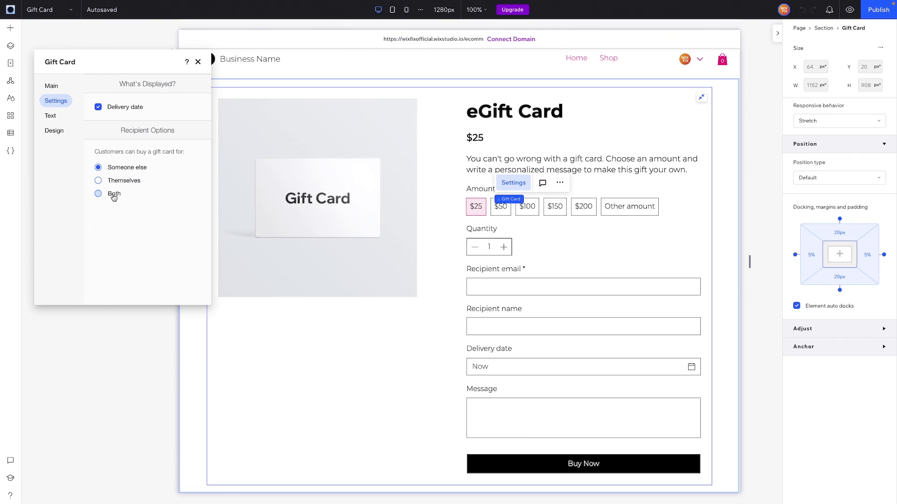
{"action": "left_click", "coordinate": [114, 196]}
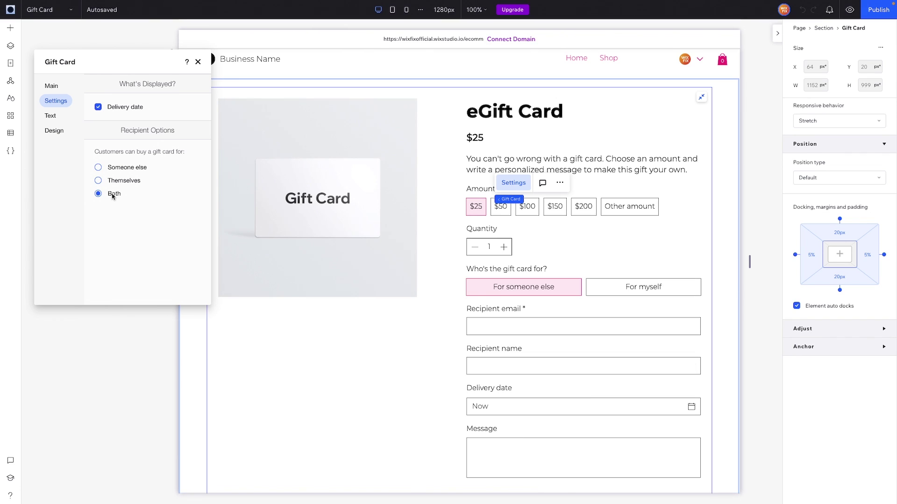
Step: Browse the widget's text labels and the Gift Card Details design options
{"action": "left_click", "coordinate": [51, 116]}
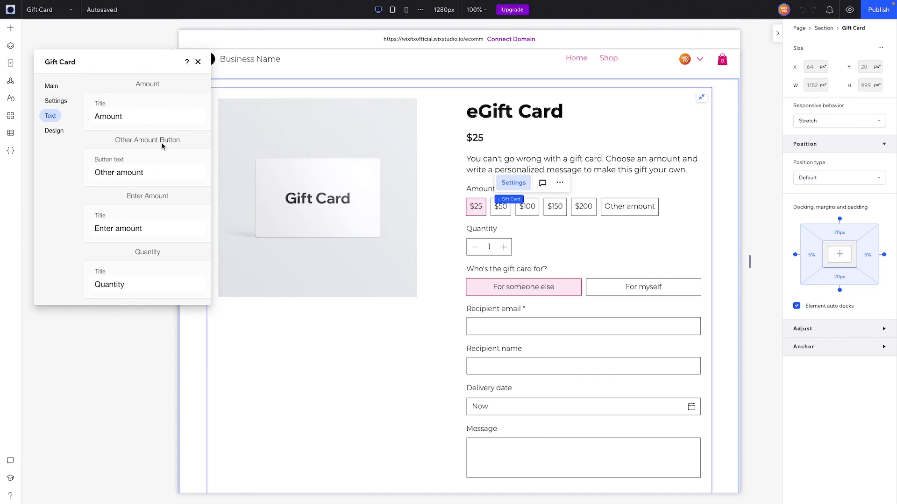
{"action": "scroll", "coordinate": [162, 146], "scroll_direction": "down", "scroll_amount": 3}
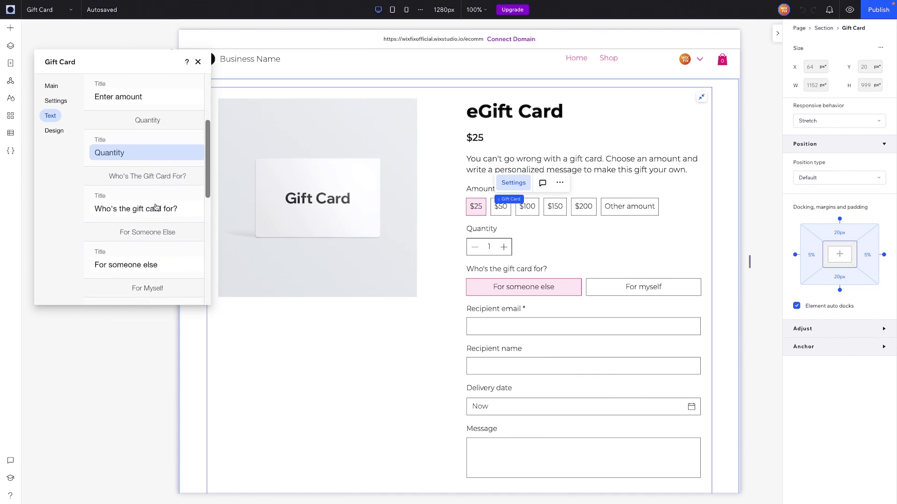
{"action": "scroll", "coordinate": [156, 207], "scroll_direction": "down", "scroll_amount": 2}
{"action": "scroll", "coordinate": [156, 207], "scroll_direction": "up", "scroll_amount": 5}
{"action": "left_click", "coordinate": [53, 131]}
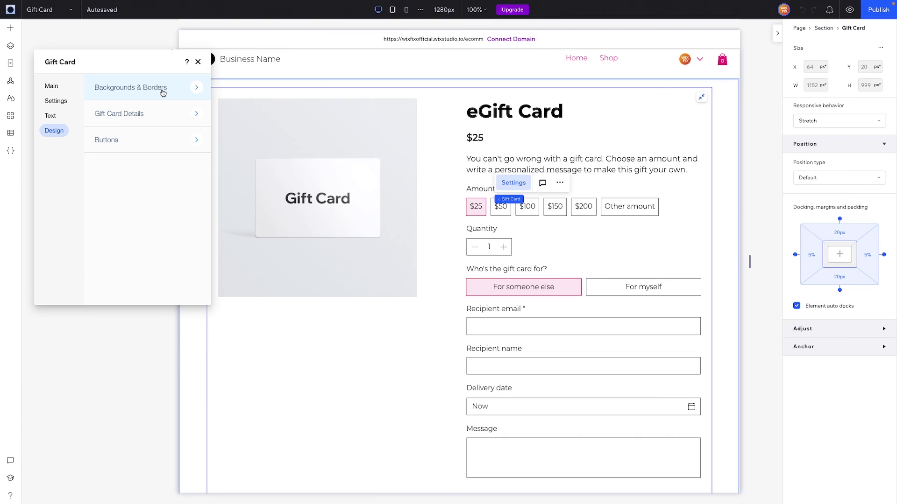
{"action": "left_click", "coordinate": [158, 117]}
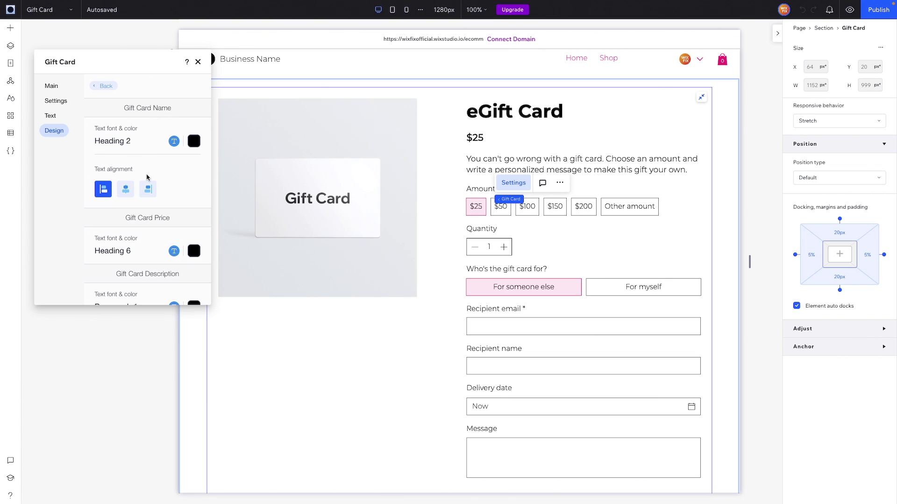
{"action": "scroll", "coordinate": [147, 177], "scroll_direction": "down", "scroll_amount": 2}
{"action": "scroll", "coordinate": [147, 177], "scroll_direction": "down", "scroll_amount": 4}
{"action": "scroll", "coordinate": [166, 181], "scroll_direction": "down", "scroll_amount": 3}
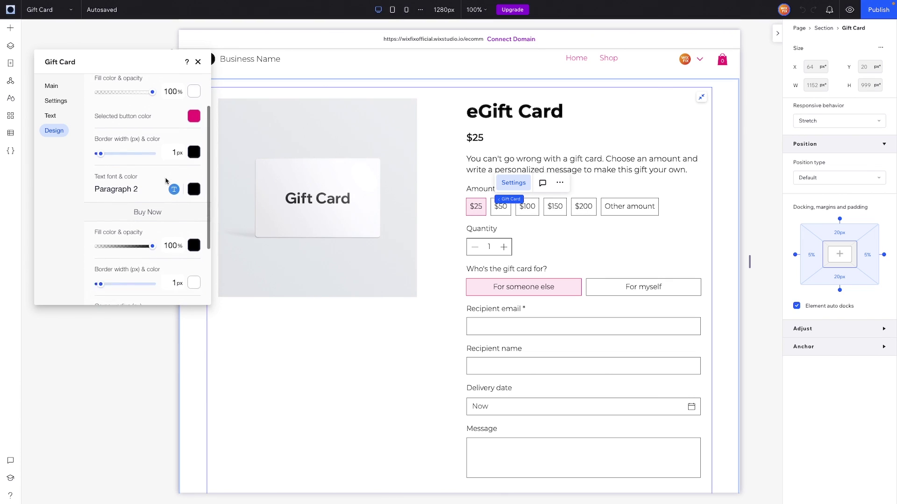
{"action": "scroll", "coordinate": [166, 181], "scroll_direction": "down", "scroll_amount": 1}
{"action": "scroll", "coordinate": [164, 181], "scroll_direction": "up", "scroll_amount": 2}
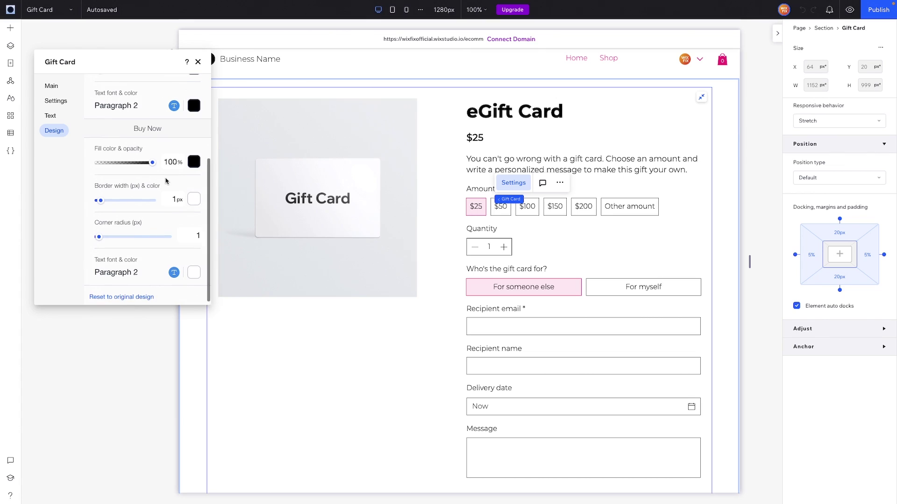
{"action": "scroll", "coordinate": [113, 223], "scroll_direction": "down", "scroll_amount": 1}
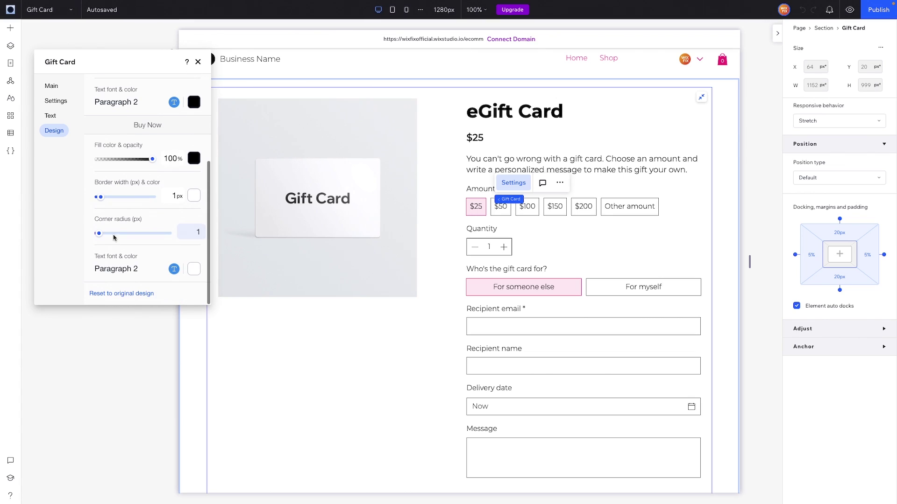
Step: Round the Buy Now button's corners to a radius of about 12
{"action": "mouse_move", "coordinate": [100, 235]}
{"action": "left_mouse_down"}
{"action": "mouse_move", "coordinate": [113, 236]}
{"action": "mouse_move", "coordinate": [105, 237]}
{"action": "left_mouse_up"}
{"action": "scroll", "coordinate": [458, 251], "scroll_direction": "down", "scroll_amount": 2}
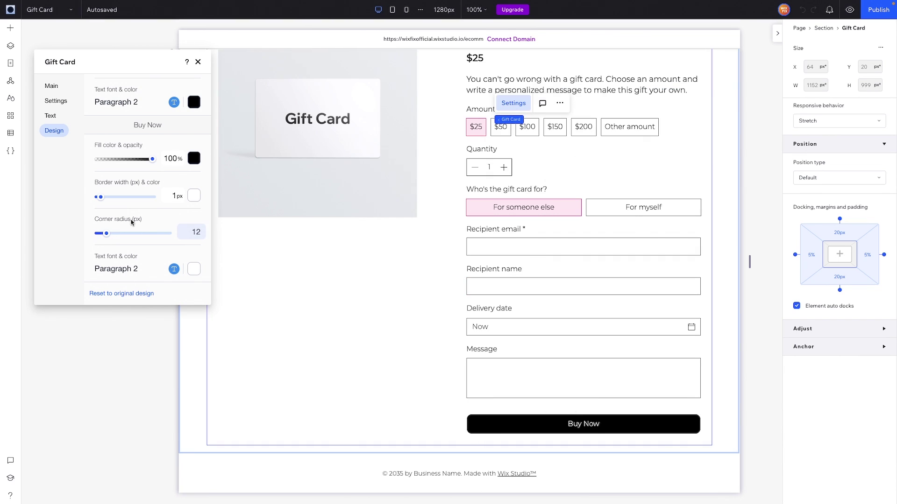
{"action": "scroll", "coordinate": [132, 223], "scroll_direction": "up", "scroll_amount": 3}
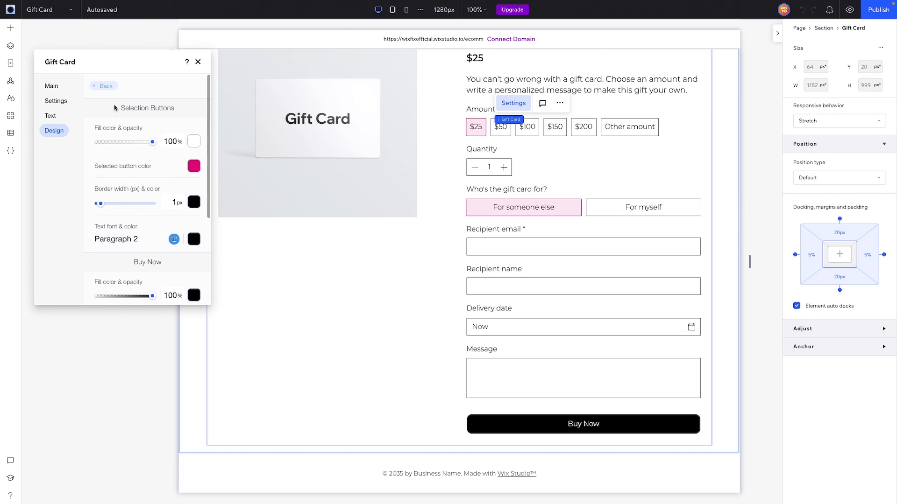
{"action": "left_click", "coordinate": [103, 87]}
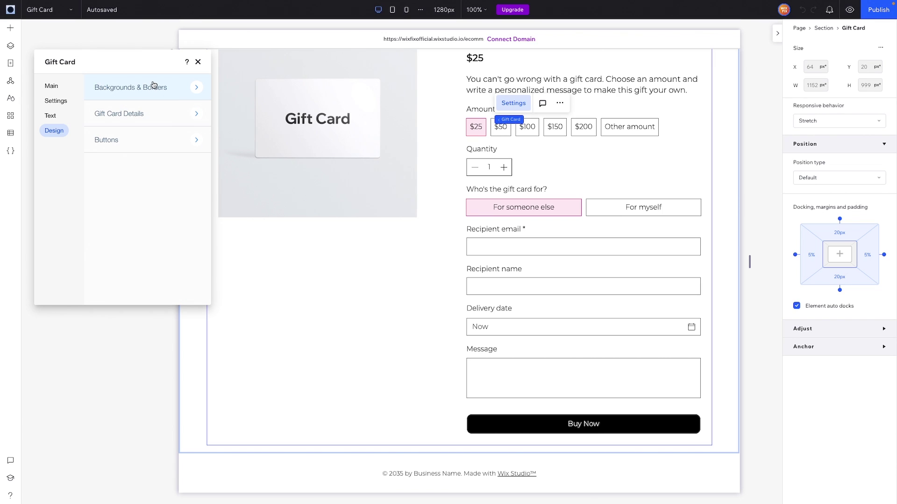
{"action": "left_click", "coordinate": [161, 114]}
{"action": "scroll", "coordinate": [158, 202], "scroll_direction": "down", "scroll_amount": 6}
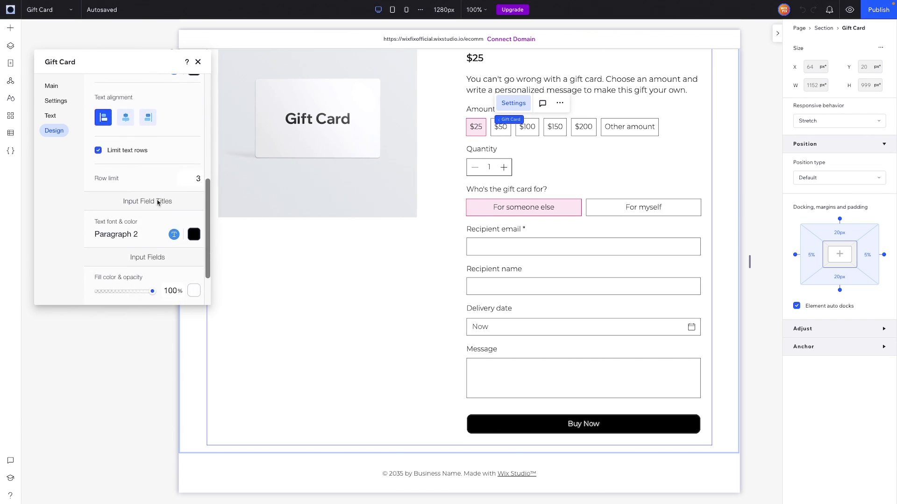
{"action": "scroll", "coordinate": [157, 202], "scroll_direction": "down", "scroll_amount": 2}
{"action": "scroll", "coordinate": [140, 206], "scroll_direction": "up", "scroll_amount": 10}
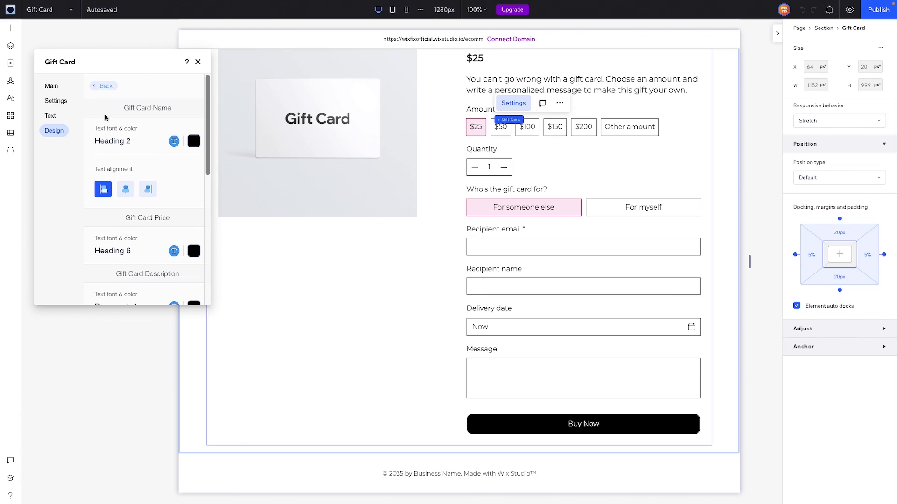
{"action": "left_click", "coordinate": [99, 89]}
{"action": "left_click", "coordinate": [110, 139]}
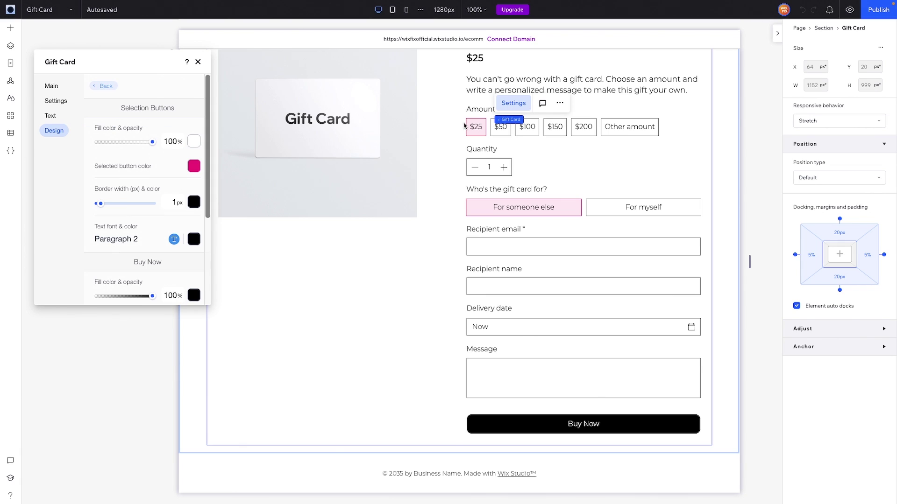
Step: Close the design panel and scroll through the Gift Card page to review it
{"action": "left_click", "coordinate": [563, 134]}
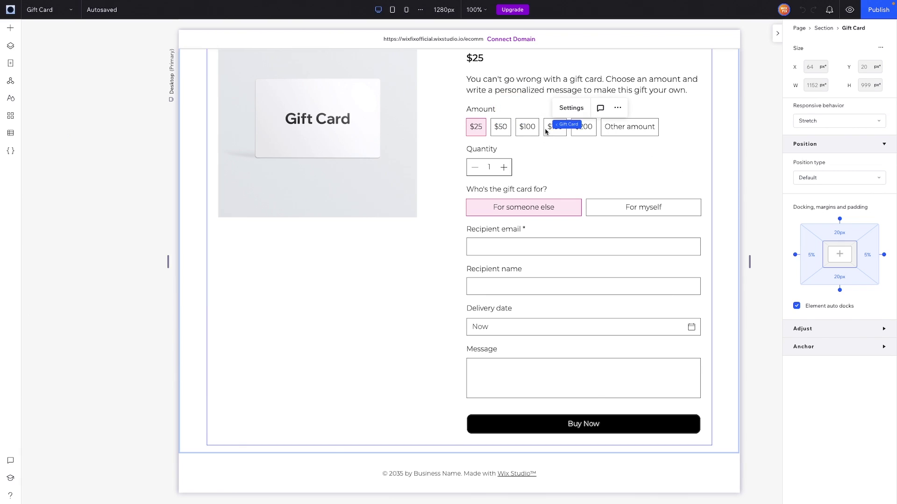
{"action": "scroll", "coordinate": [405, 188], "scroll_direction": "up", "scroll_amount": 2}
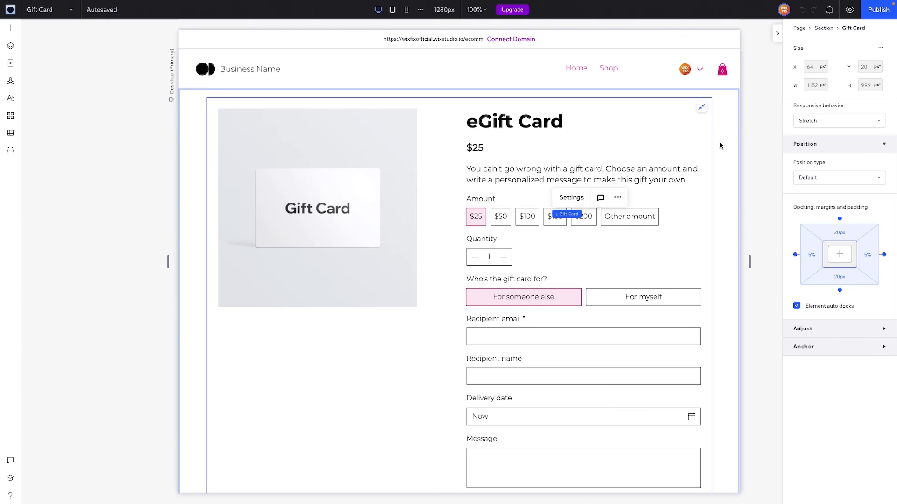
{"action": "scroll", "coordinate": [308, 149], "scroll_direction": "down", "scroll_amount": 2}
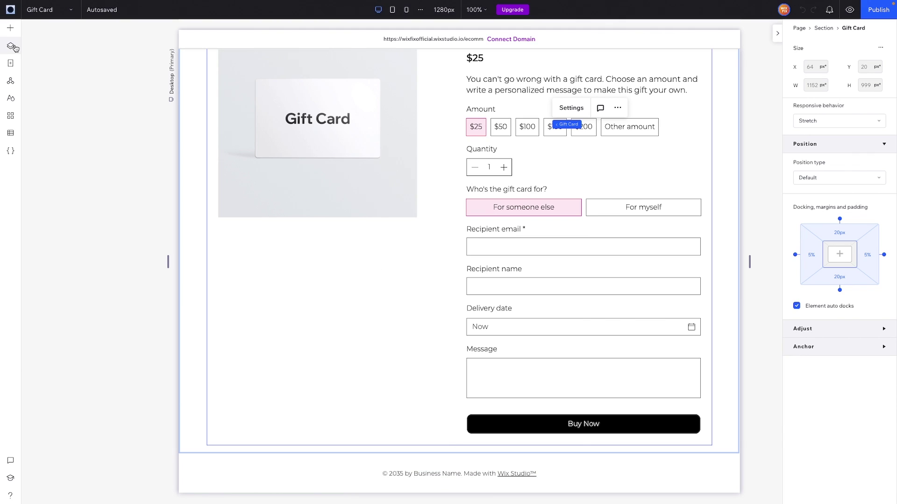
{"action": "scroll", "coordinate": [193, 50], "scroll_direction": "up", "scroll_amount": 2}
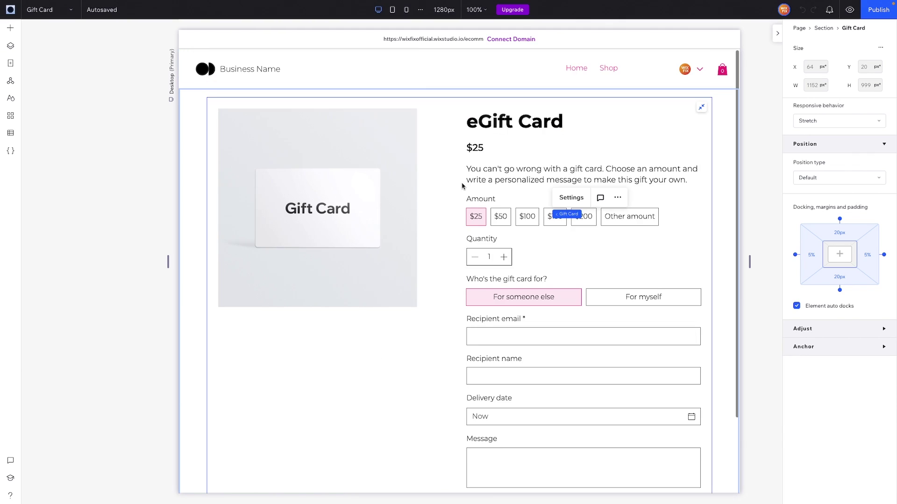
{"action": "scroll", "coordinate": [462, 186], "scroll_direction": "down", "scroll_amount": 3}
{"action": "scroll", "coordinate": [462, 186], "scroll_direction": "up", "scroll_amount": 3}
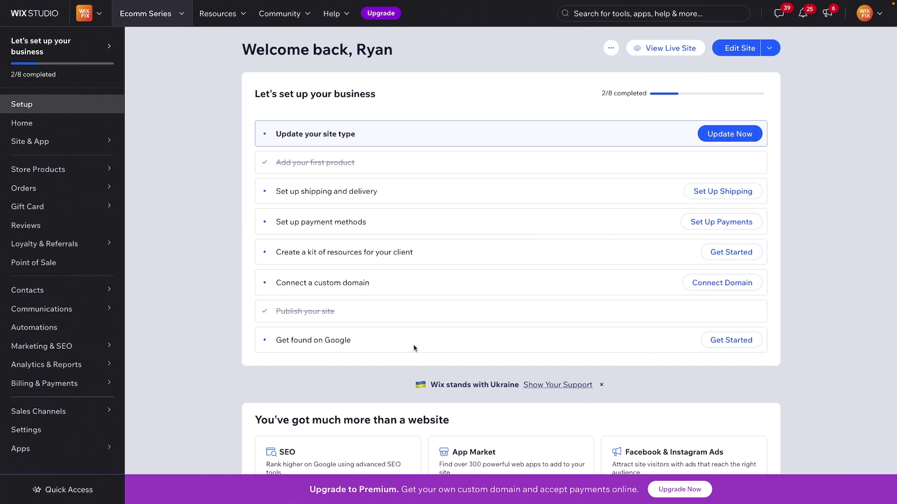
Step: Enable gift card at checkout in eCommerce settings and open the gift card help article
{"action": "left_click", "coordinate": [32, 432]}
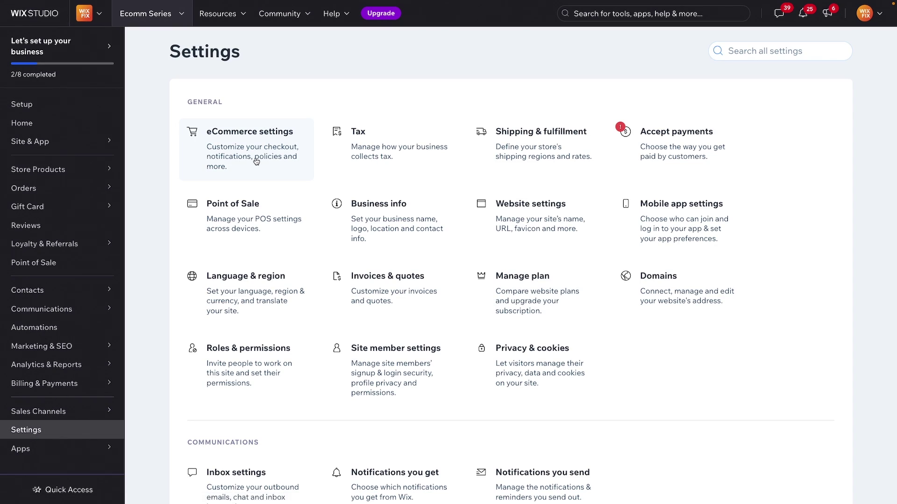
{"action": "left_click", "coordinate": [256, 161]}
{"action": "scroll", "coordinate": [386, 224], "scroll_direction": "down", "scroll_amount": 10}
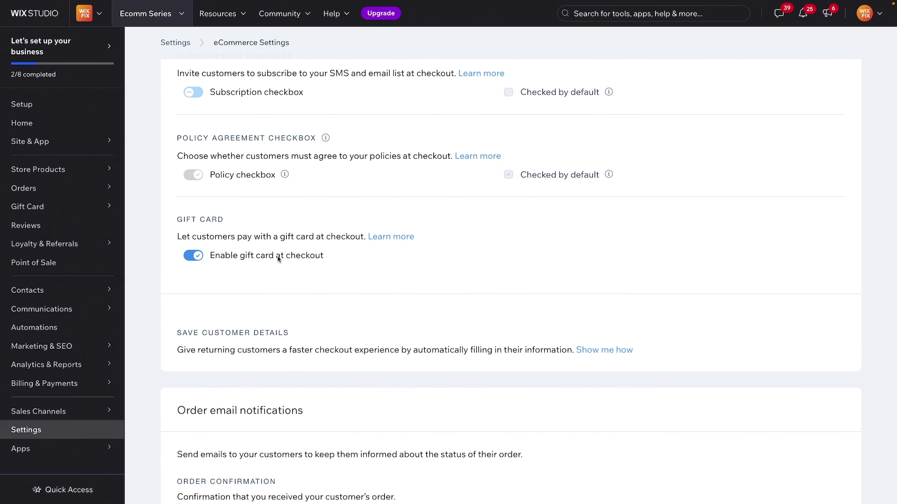
{"action": "left_click", "coordinate": [394, 240]}
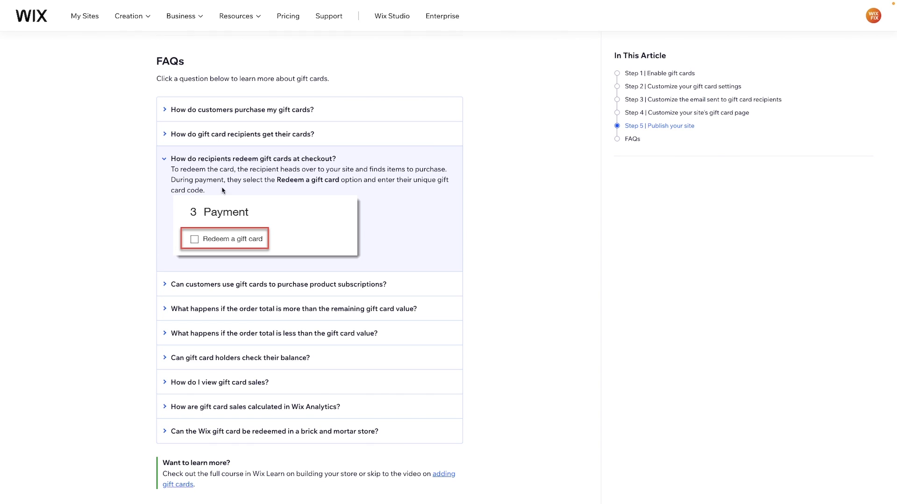